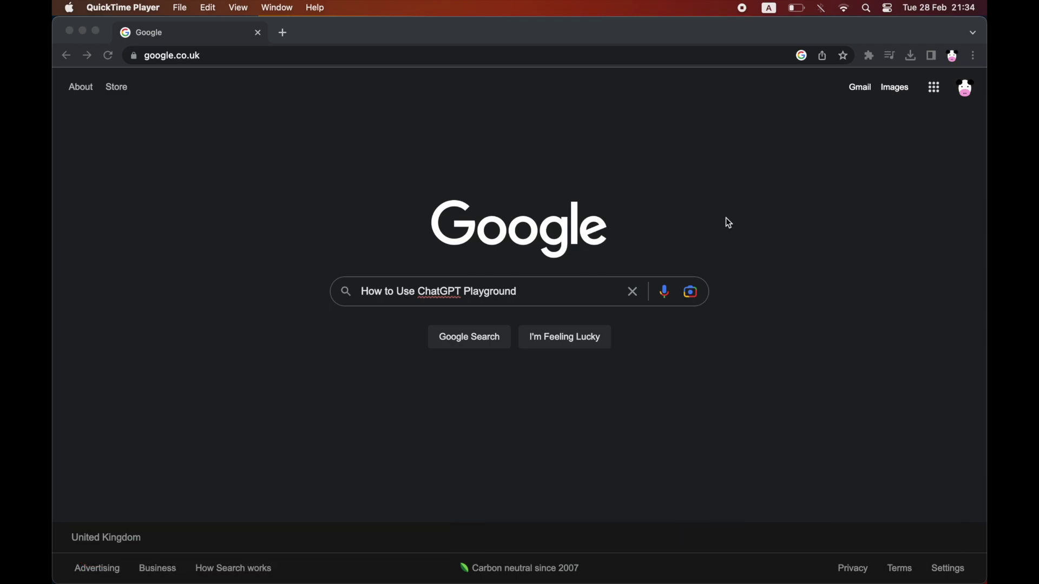
- Run a Google search for 'openai'
left_click(567, 292)
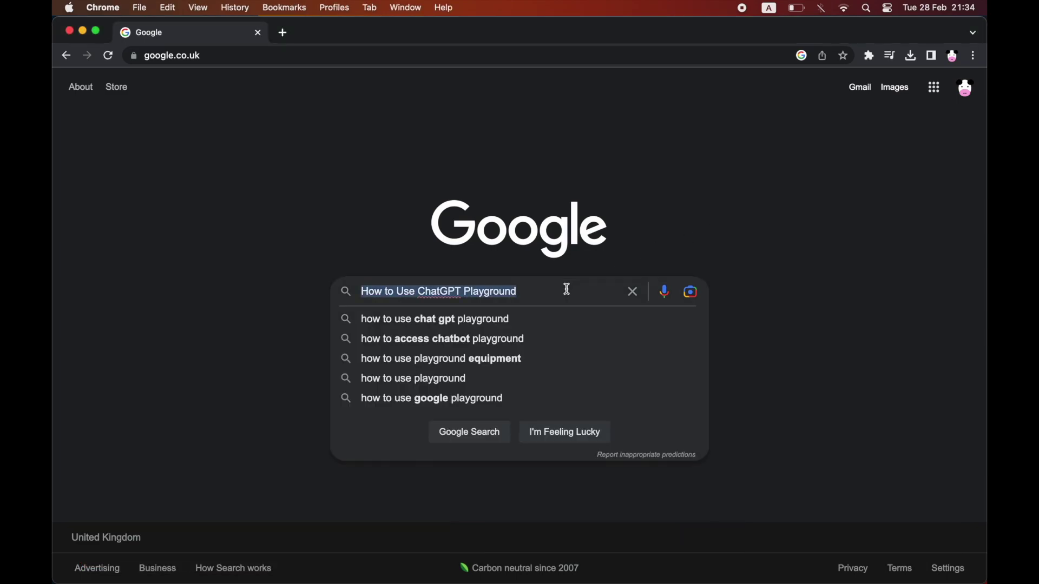
type("openai")
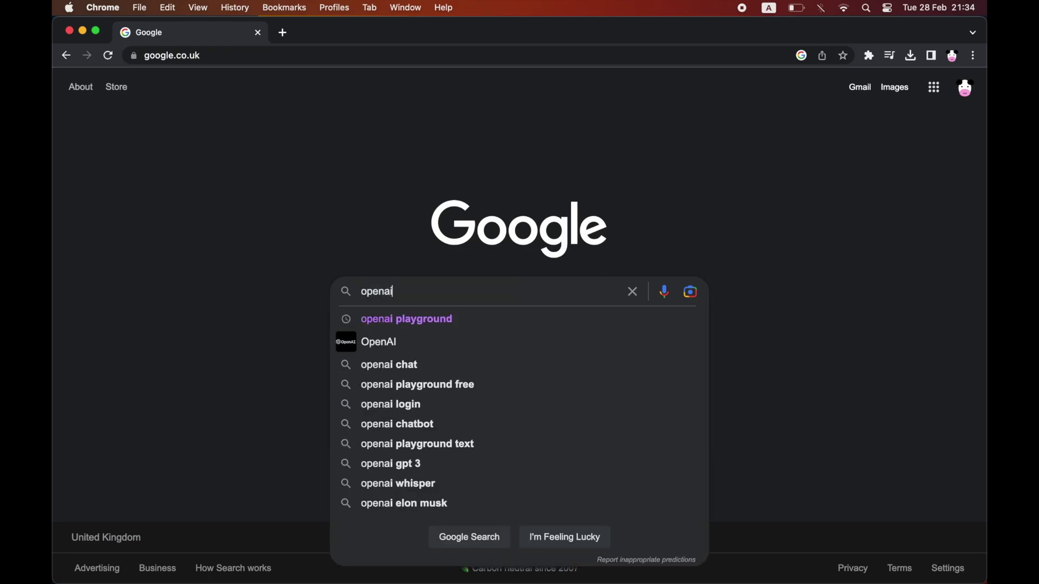
key("Return")
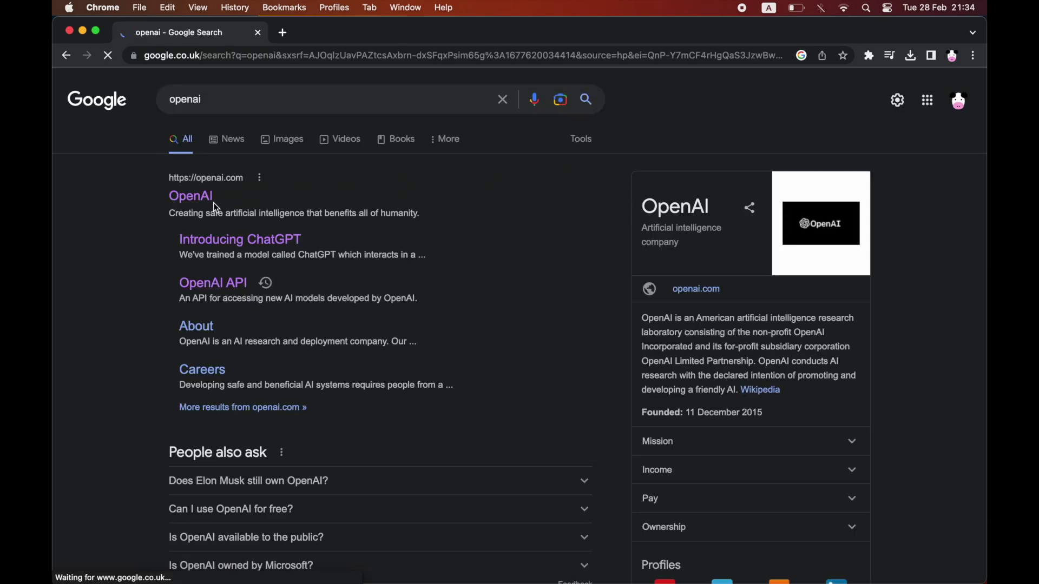
- Go to the OpenAI site from the results and log in to the API platform overview
left_click(195, 197)
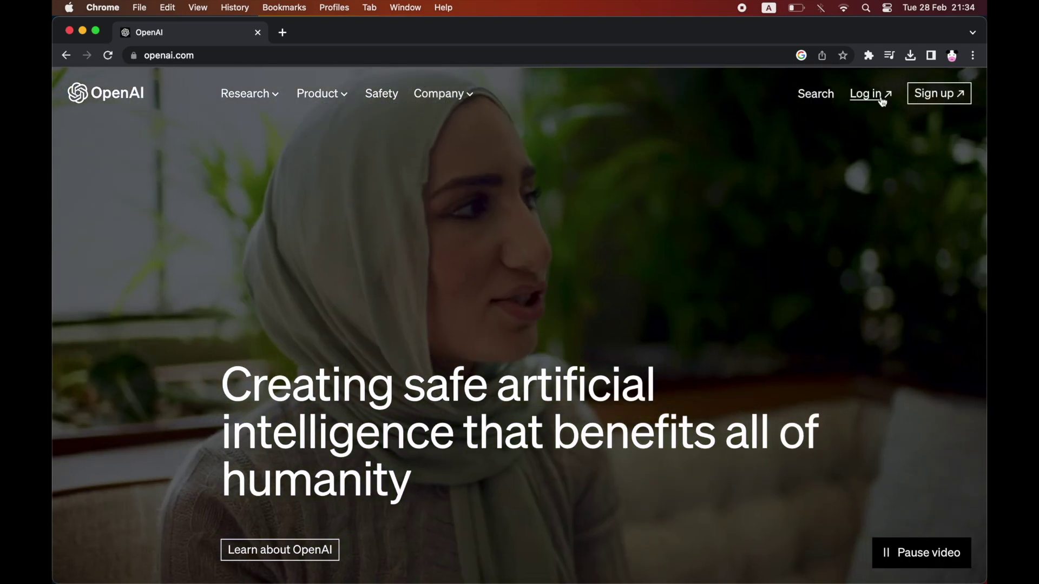
left_click(880, 95)
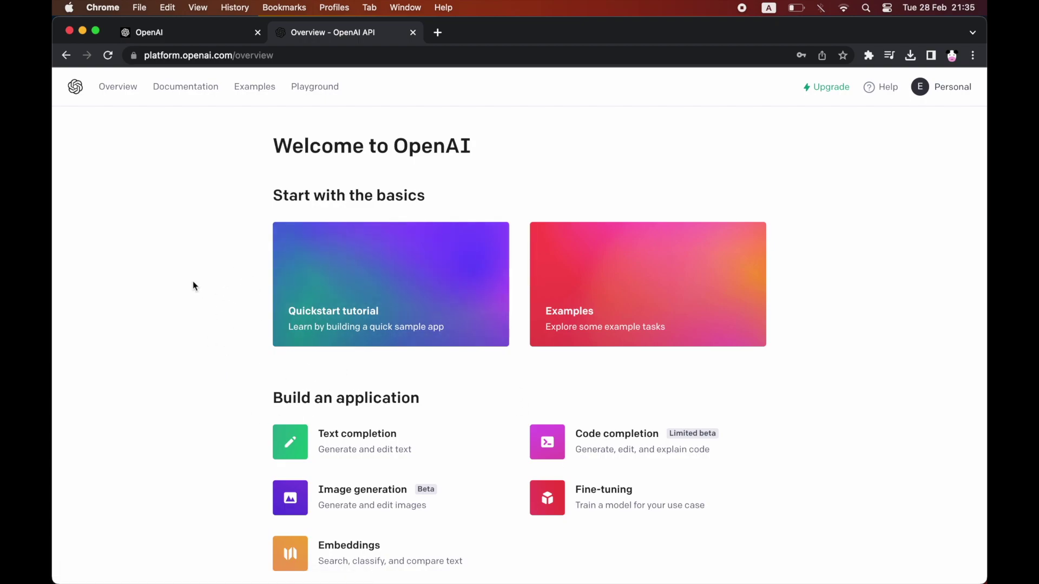
- Generate a Rich Dad Poor Dad summary in Playground, then load the 'Summarize for a 2nd grader' preset
left_click(336, 92)
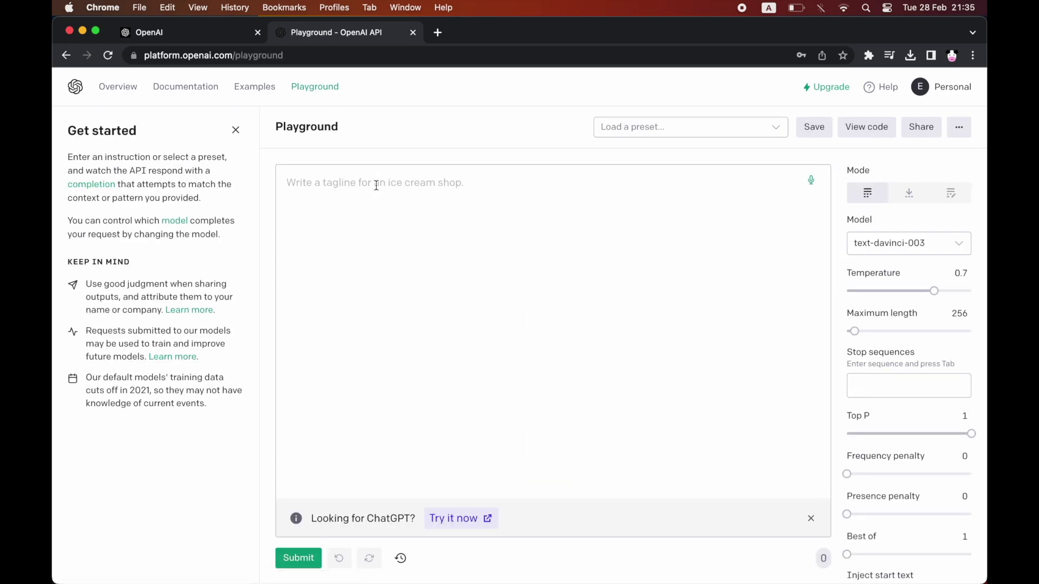
type("summarise rich dad poor dad")
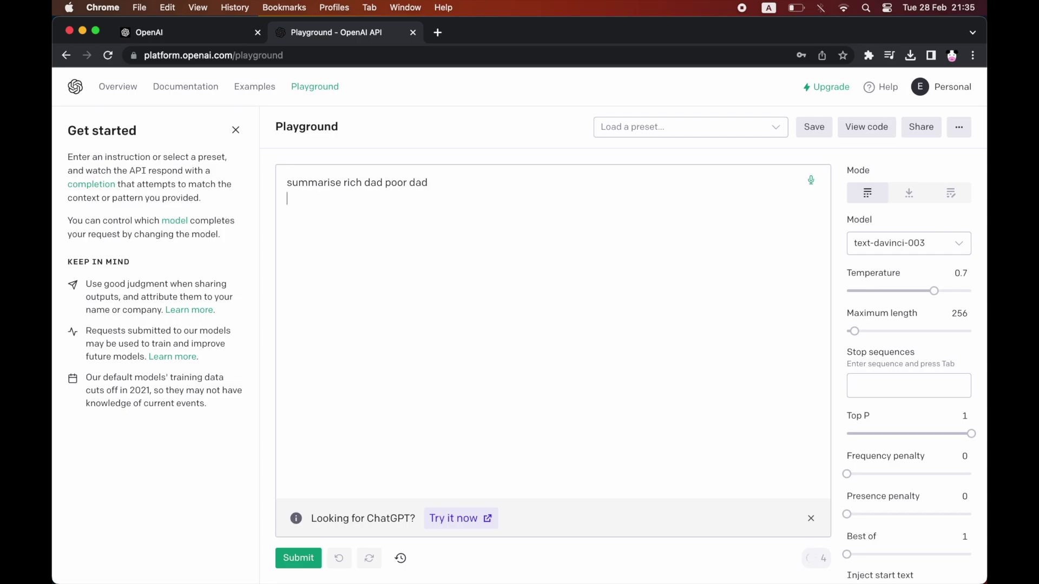
left_click(299, 555)
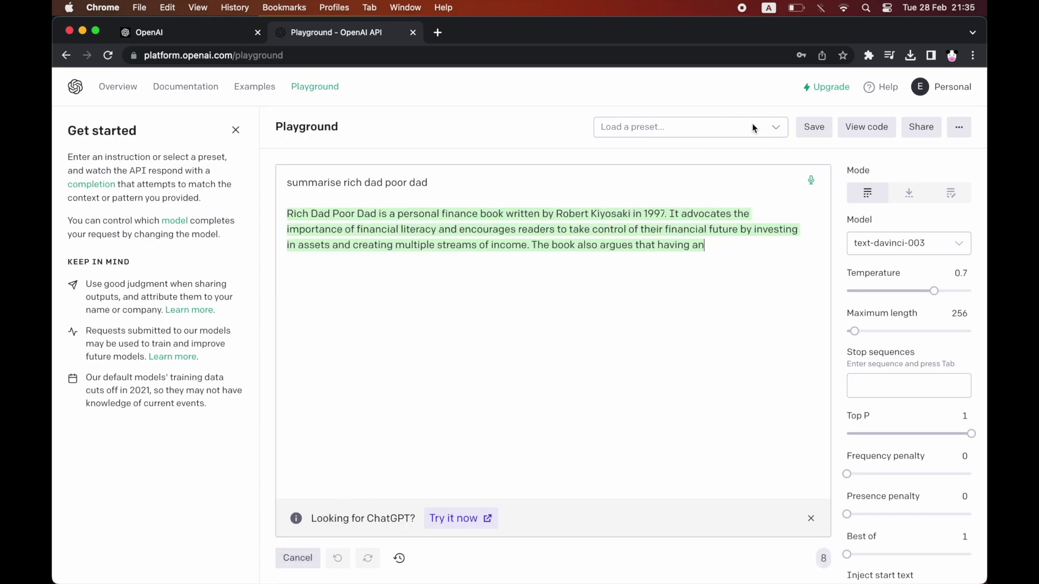
left_click(773, 130)
left_click(697, 198)
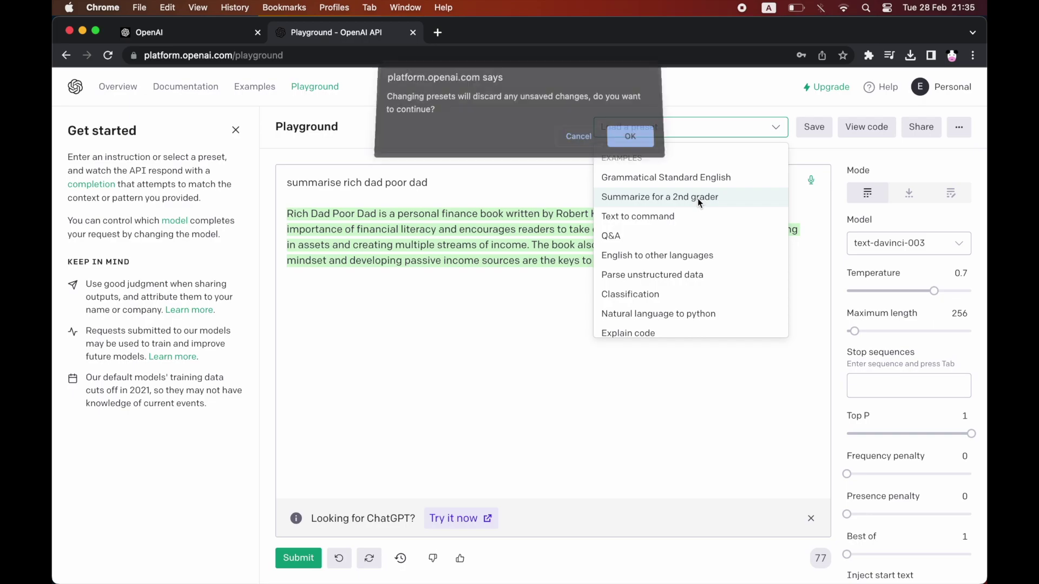
left_click(631, 143)
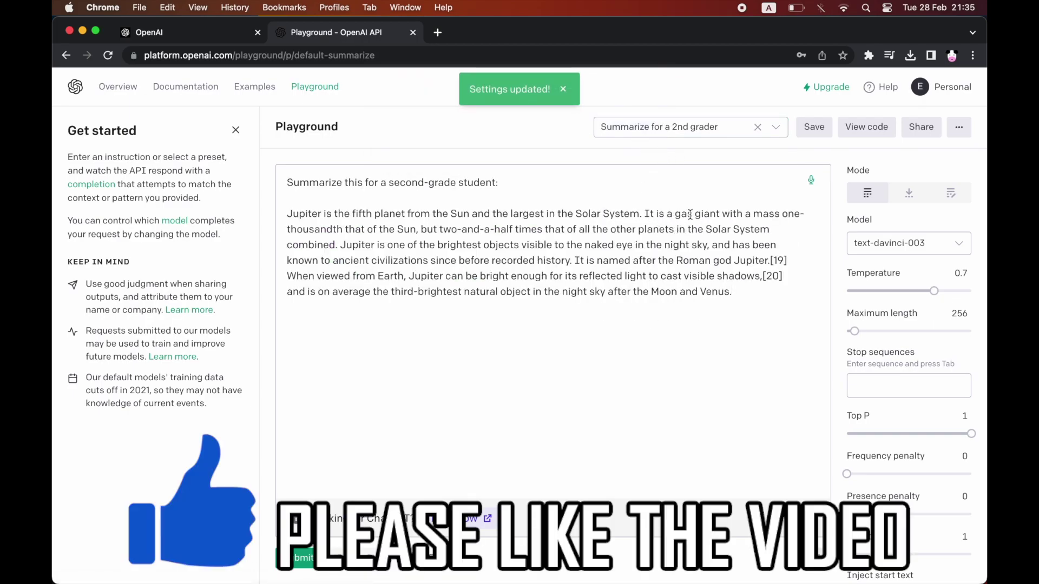
- Switch the Playground model to text-curie-001
left_click(703, 134)
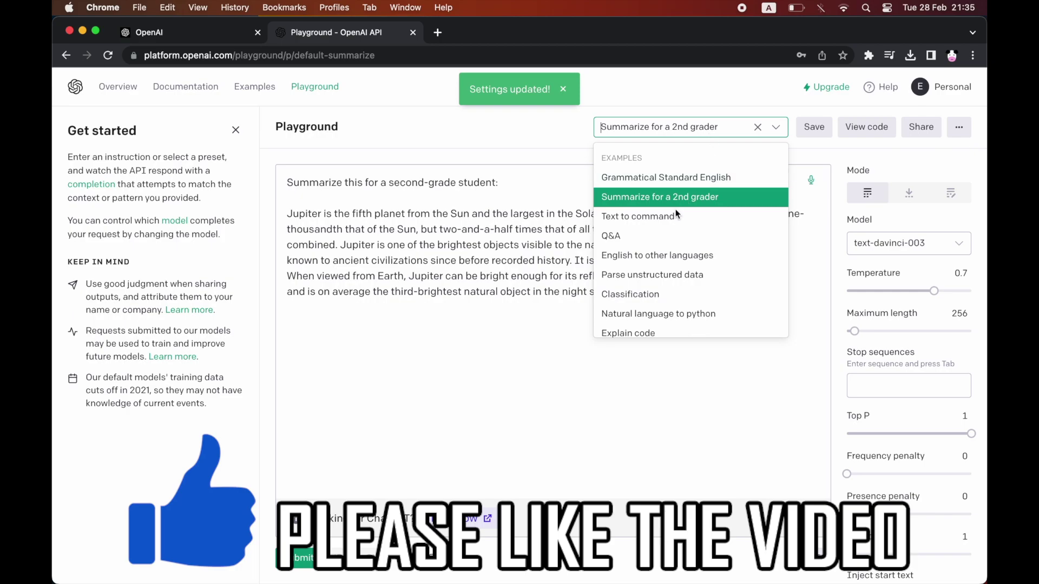
left_click(412, 387)
left_click(882, 251)
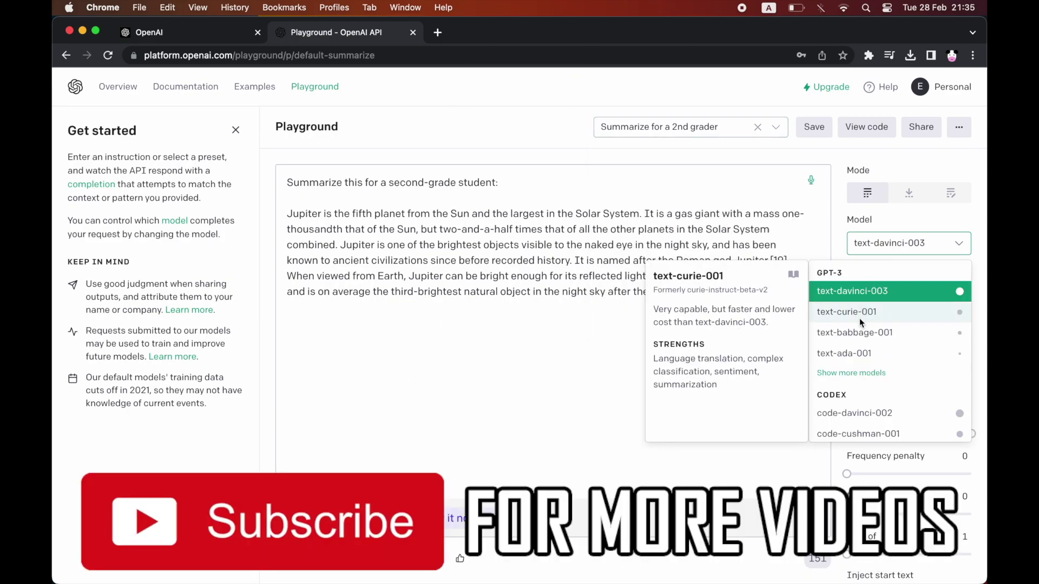
left_click(859, 317)
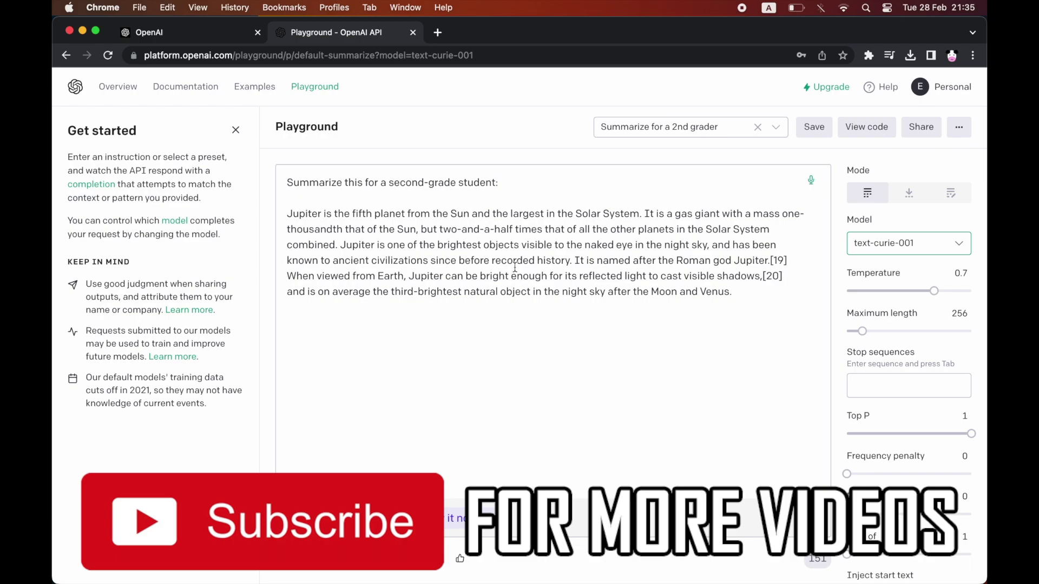